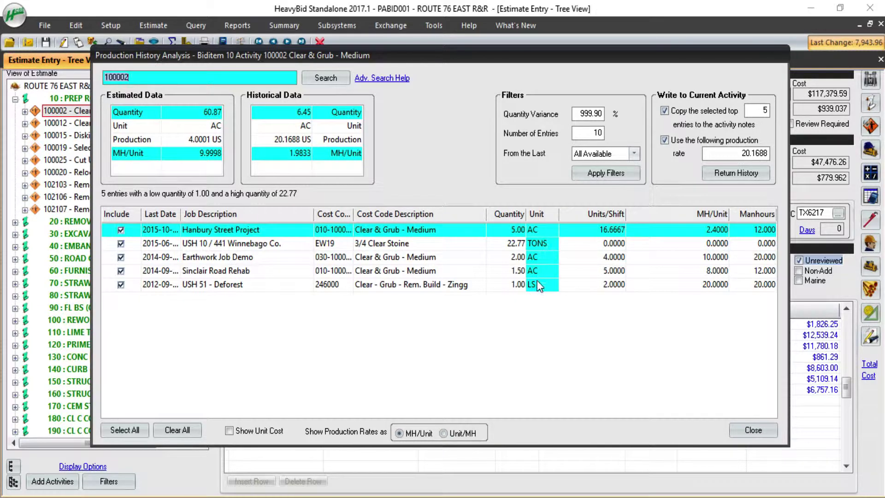
Exclude the Winnebago Co. and USH 51 - Deforest rows from the production history.
left_click(121, 243)
left_click(122, 284)
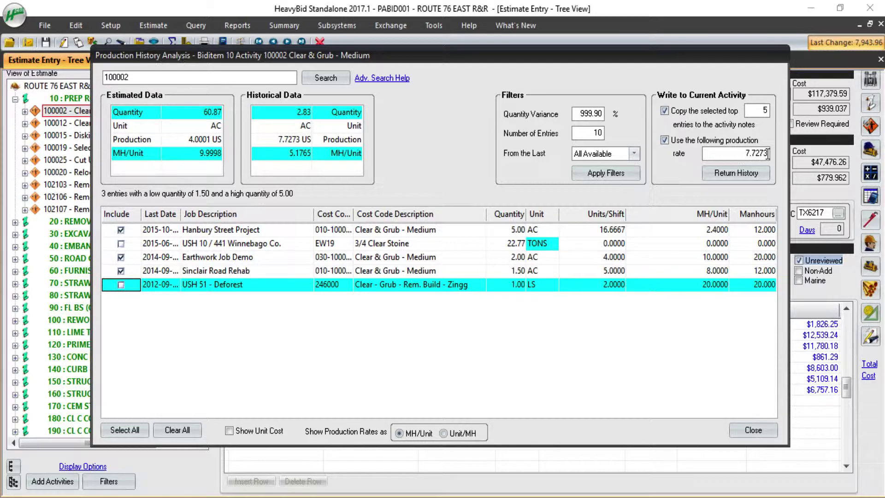
Return the 7.7273 history rate to activity 100002, review its history note and save.
left_click(722, 172)
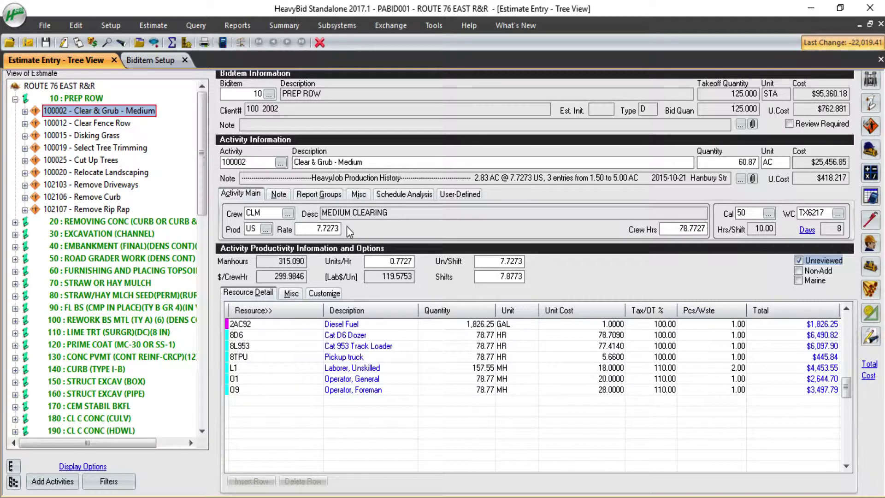
left_click(740, 179)
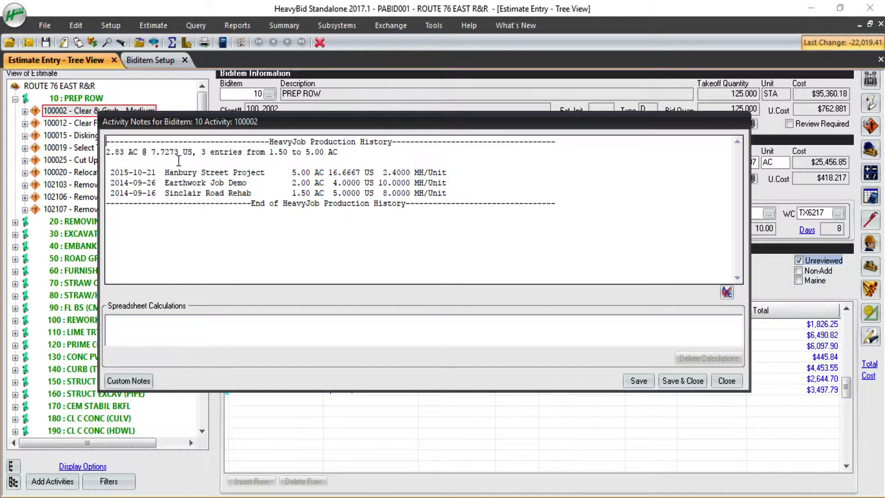
left_click(682, 381)
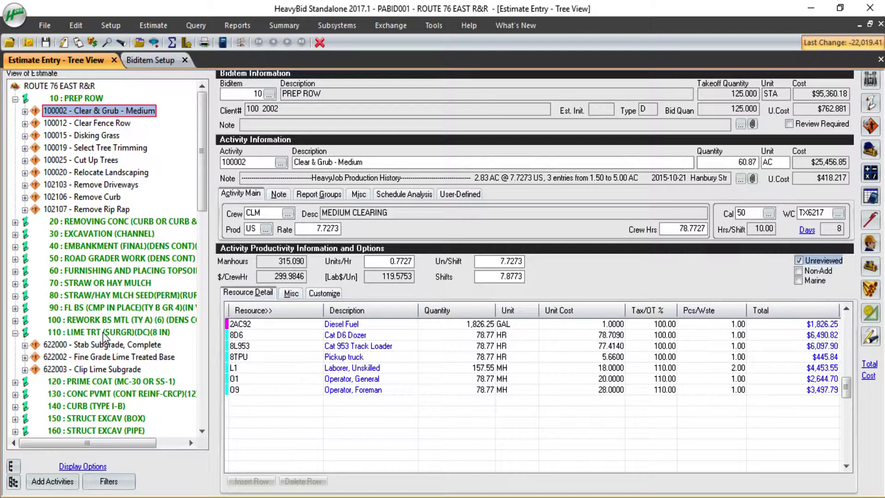
Search production history for activity 622000 Stab Subgrade using the text 'Subgrade'.
left_click(111, 345)
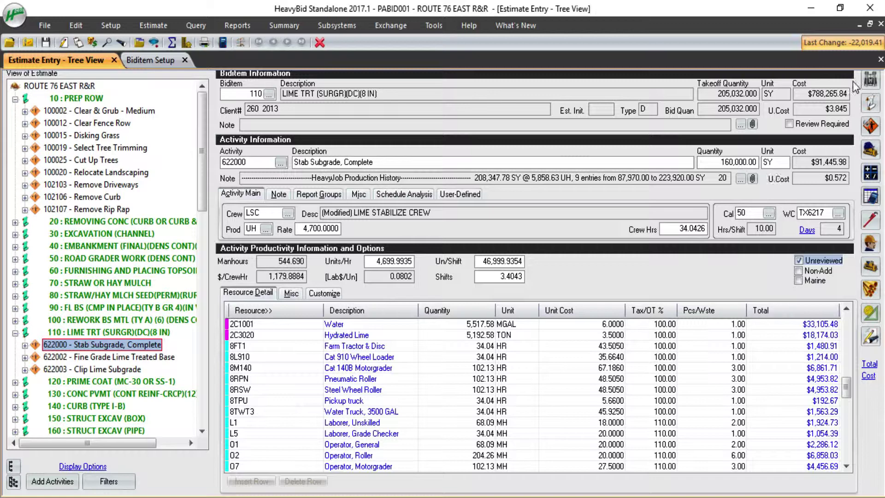
left_click(870, 83)
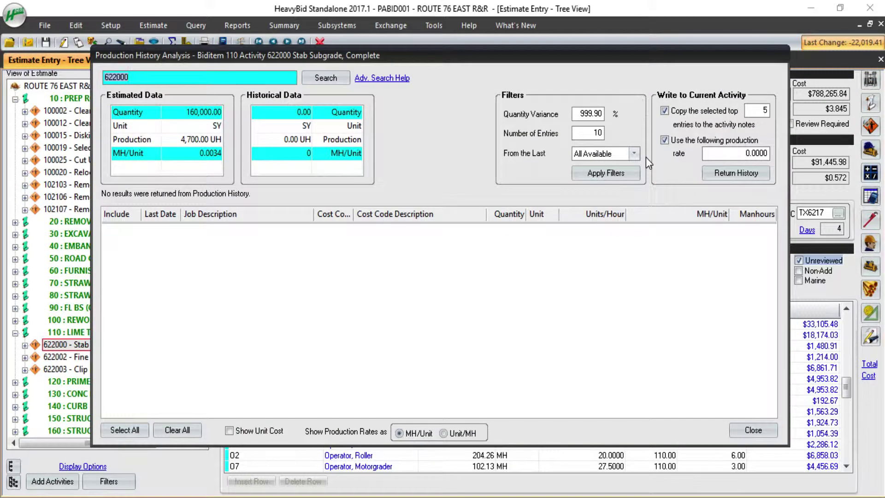
left_click(317, 78)
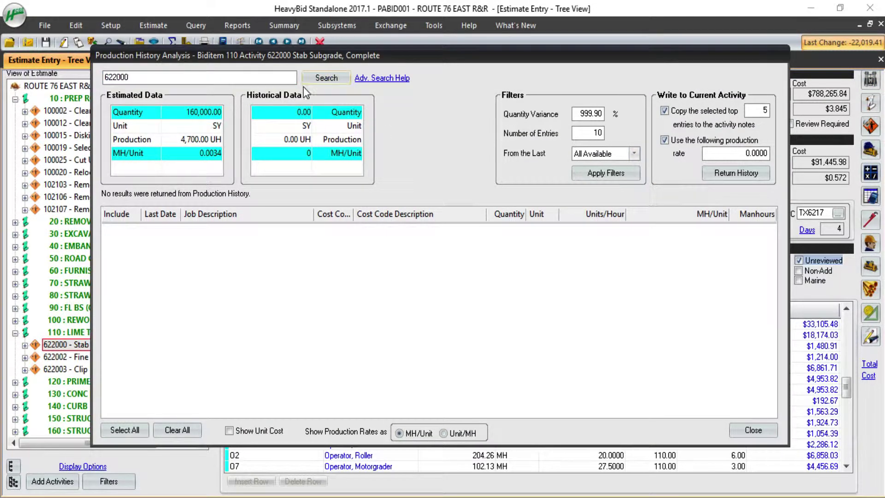
left_click(175, 78)
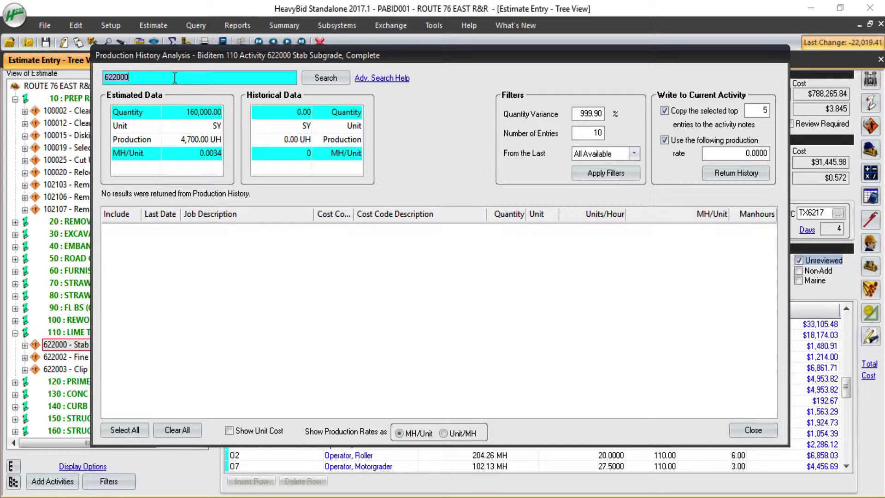
type("Subgrade")
left_click(326, 78)
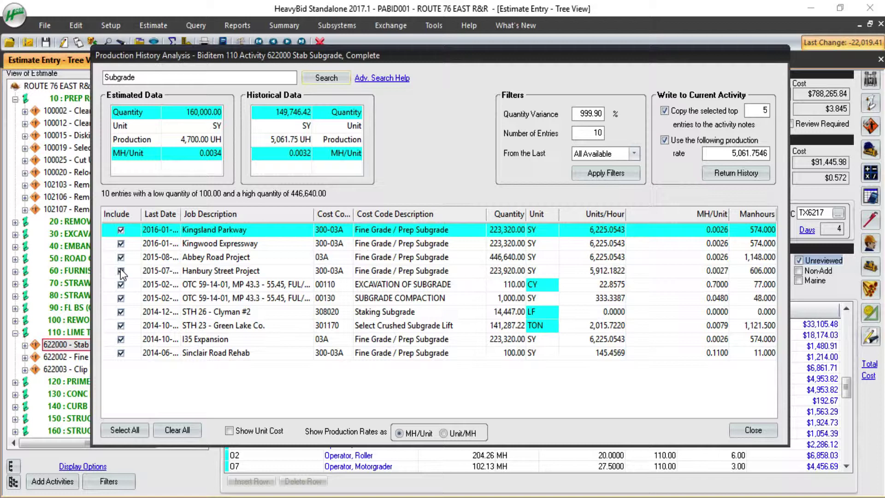
Exclude the OTC 00110 excavation, STH 26 staking and STH 23 crushed lift rows.
left_click(121, 284)
left_click(122, 317)
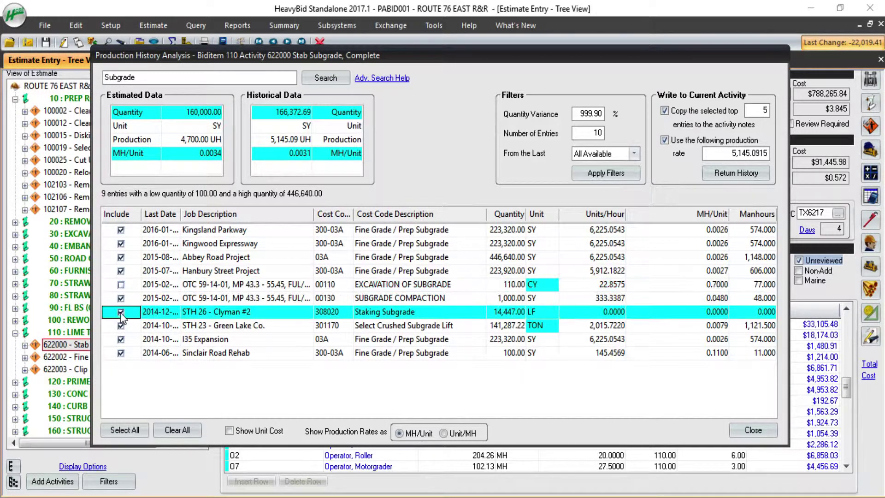
left_click(122, 328)
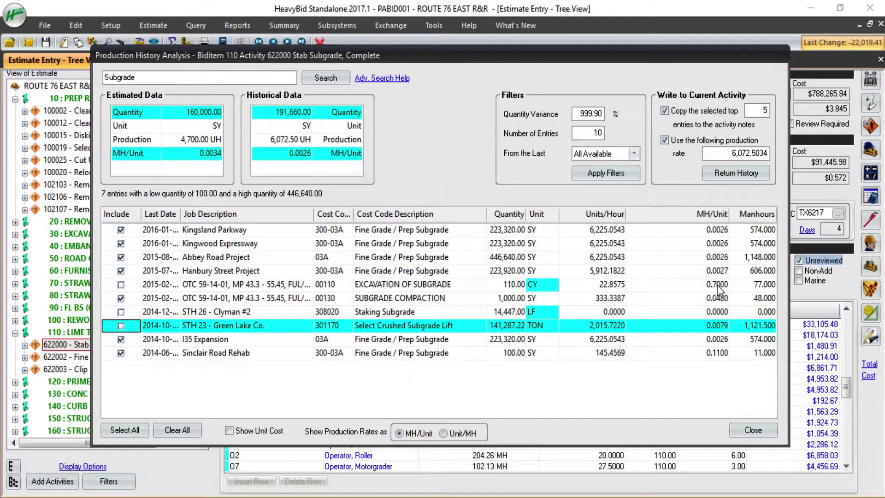
Return the 6,072.5034 history rate to activity 622000, review its note and save.
left_click(719, 174)
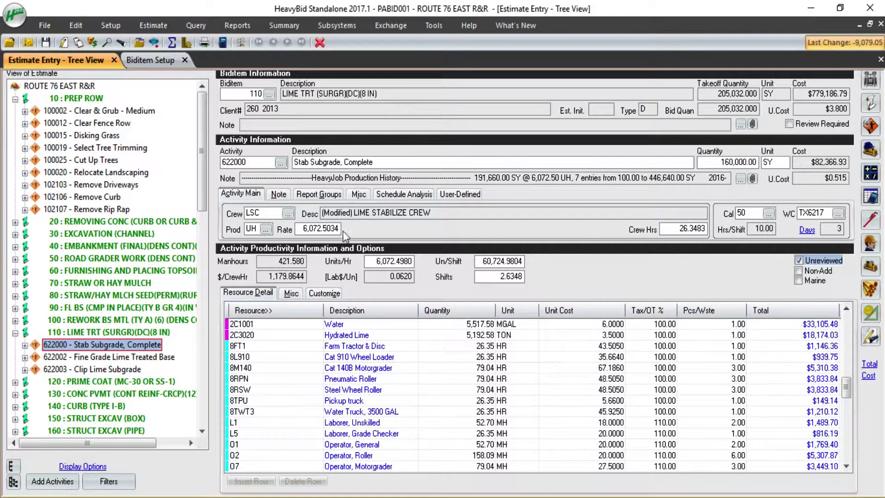
left_click(741, 179)
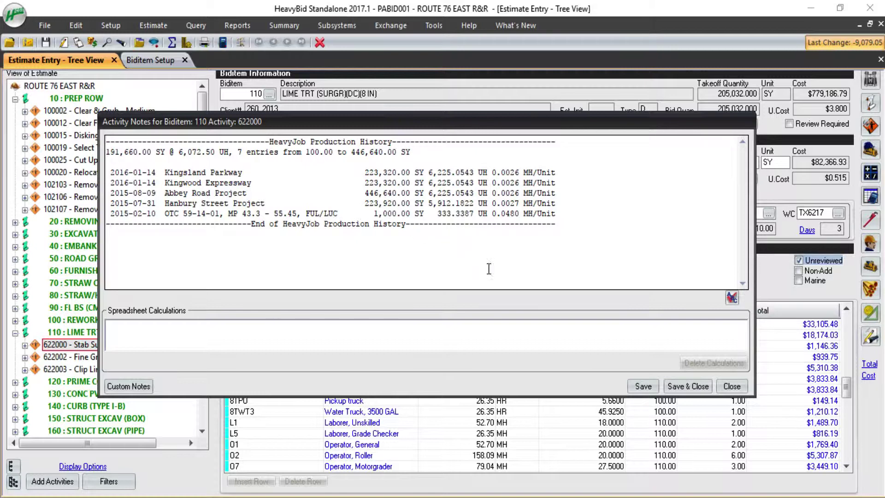
left_click(682, 386)
Show Cost History - Averages for activity 320 EROS CONTRL STONE CL A under biditem 50.
left_click(15, 332)
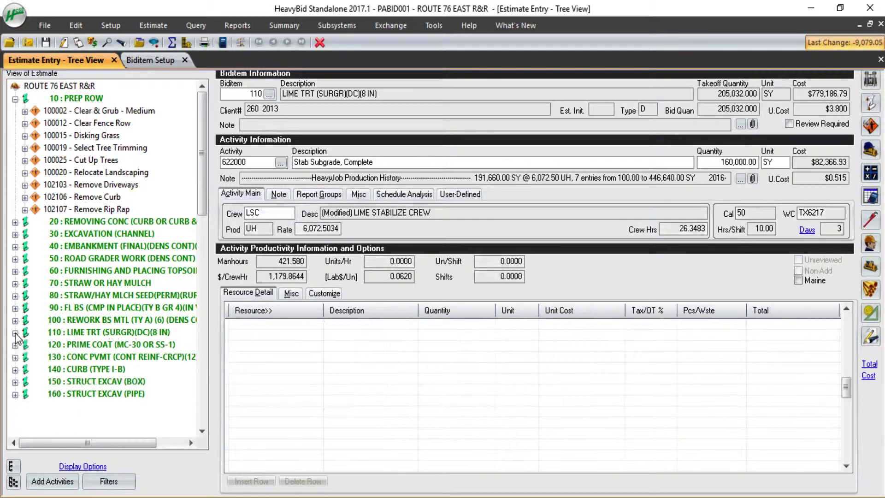
left_click(16, 98)
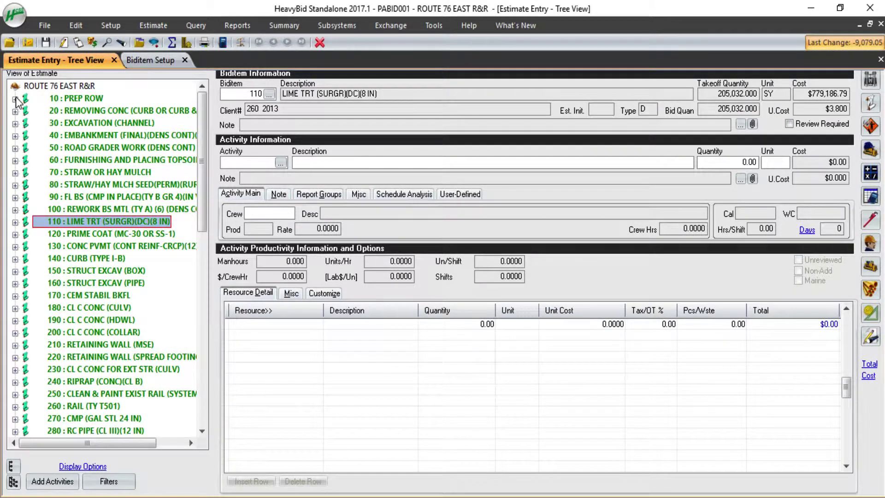
left_click(15, 147)
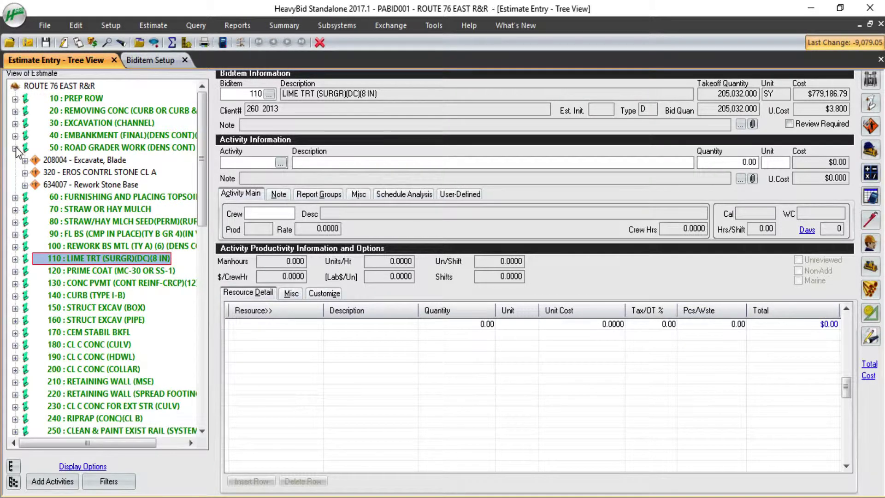
left_click(101, 173)
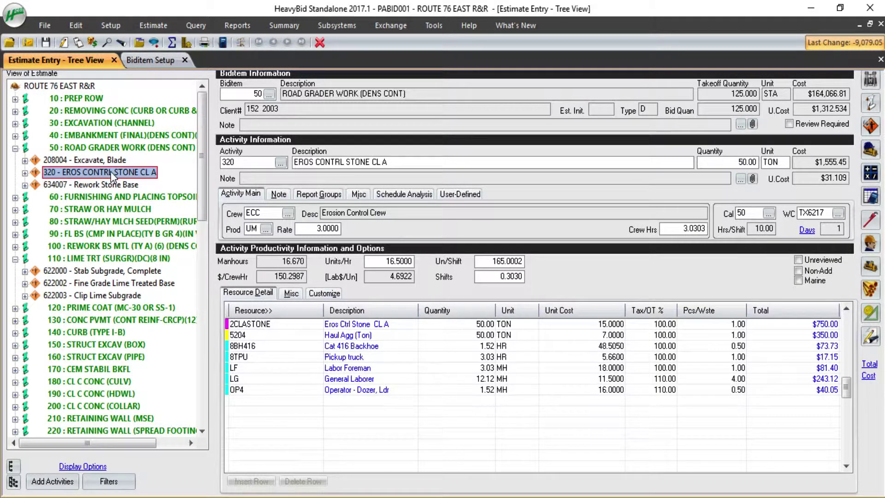
left_click(870, 80)
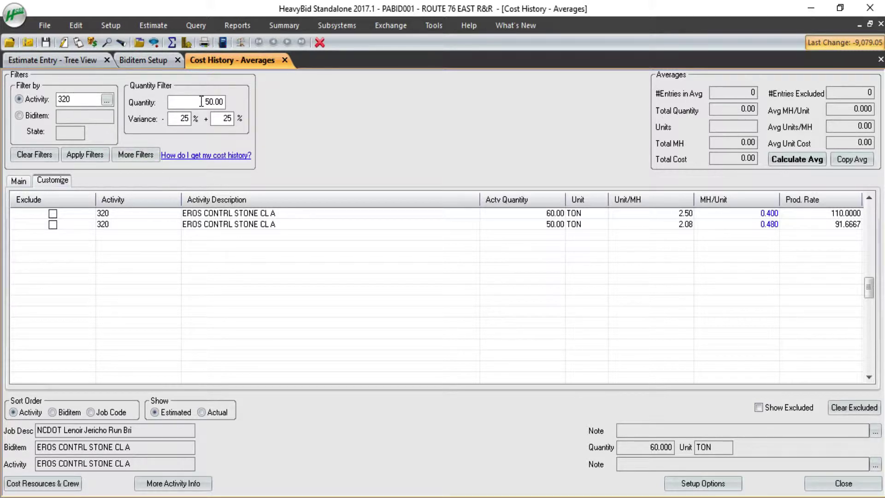
Widen both quantity variance filters to 50% and calculate averages of the six entries.
left_click(175, 117)
type("50")
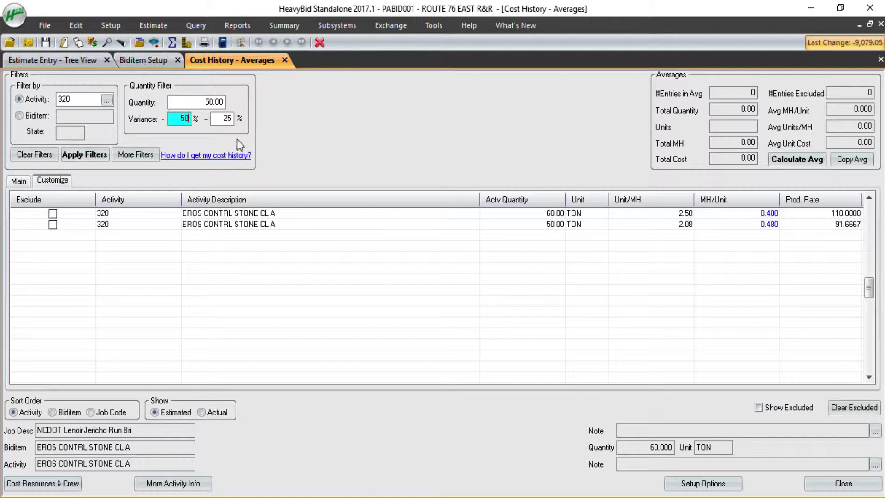
key("Tab")
type("5")
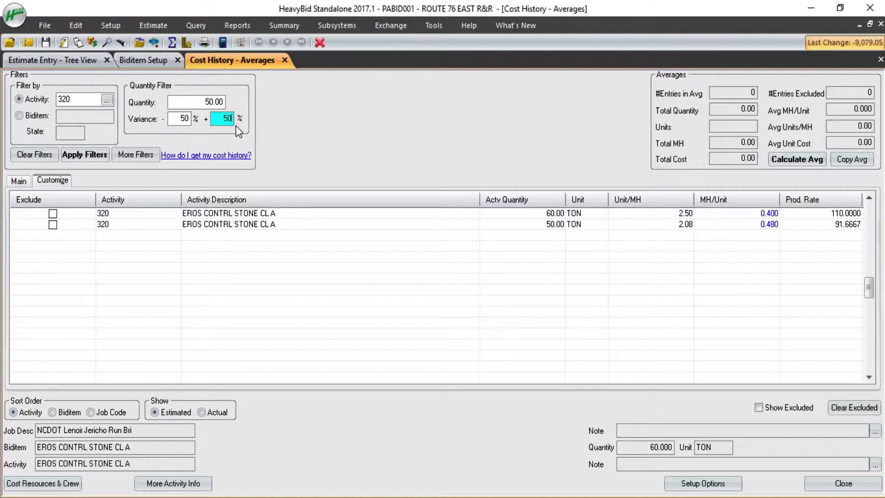
key("Tab")
left_click(89, 160)
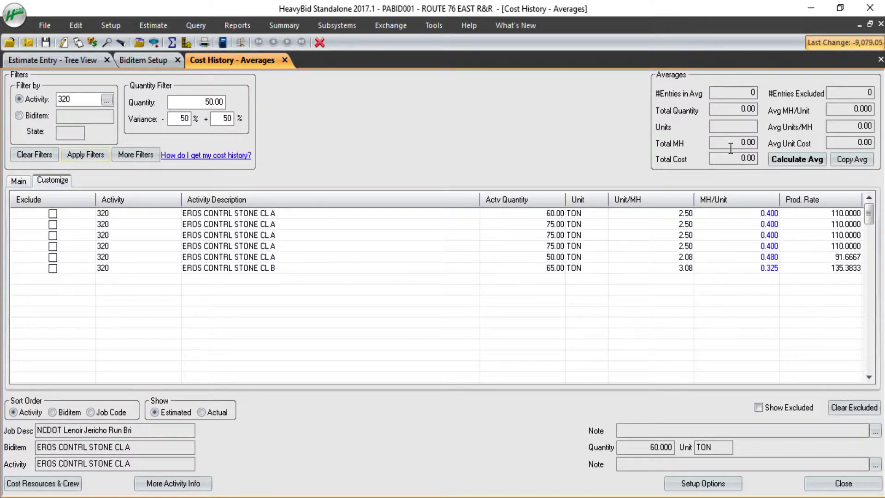
left_click(818, 160)
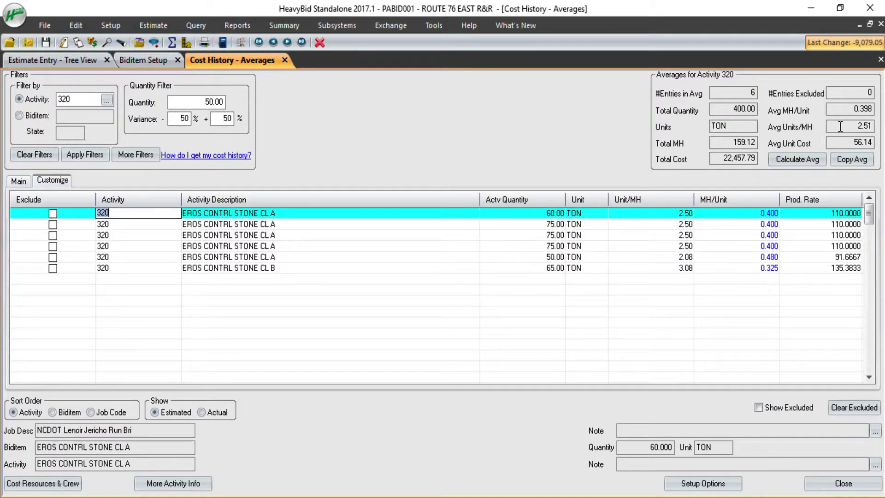
Copy the averages to biditem 50 activity 320 and save the resulting history note.
left_click(856, 159)
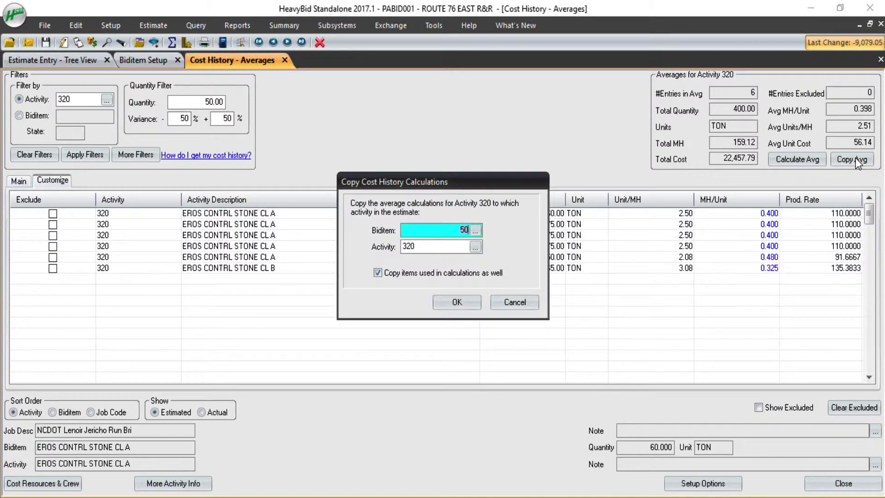
left_click(456, 303)
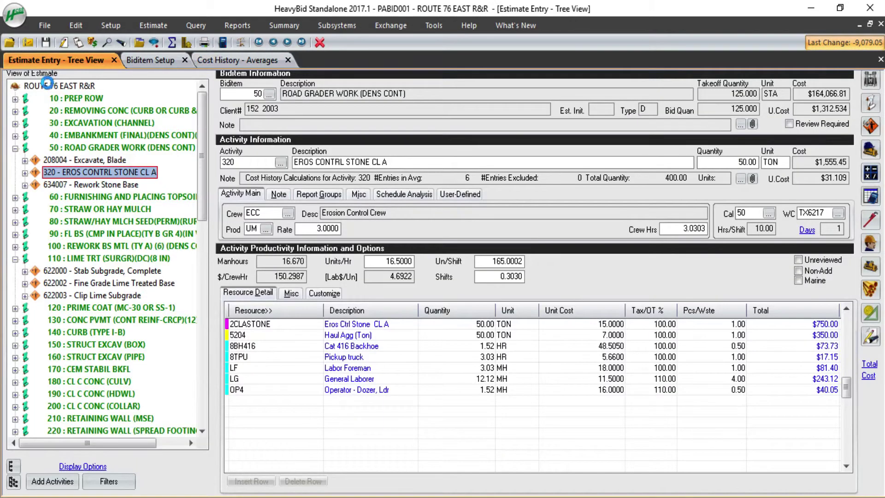
left_click(741, 178)
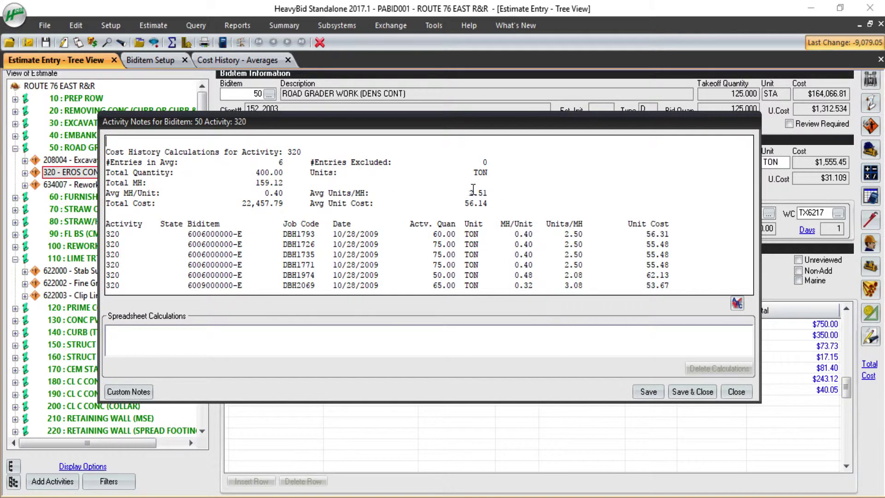
left_click(695, 393)
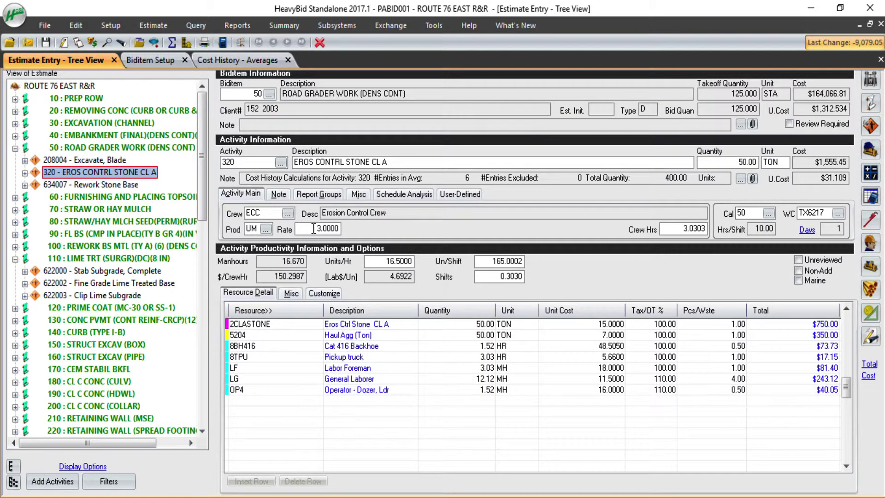
Set activity 320's production rate to 2.5.
left_click(320, 228)
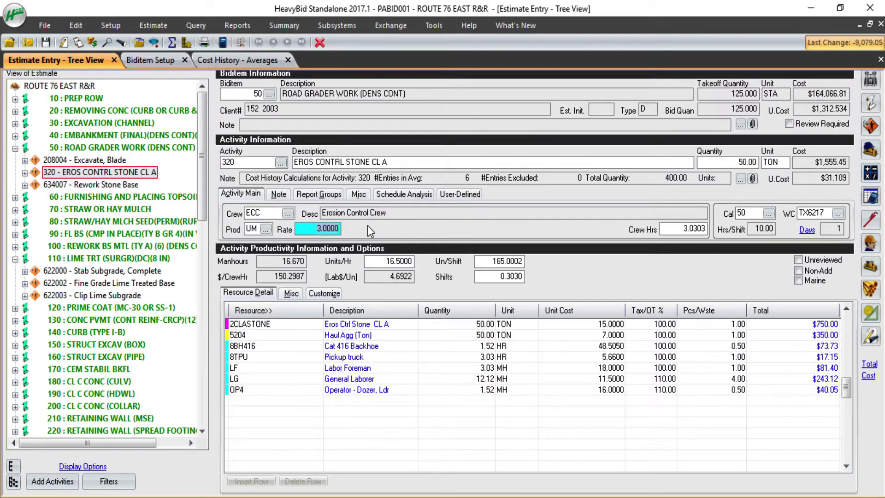
type("2.5")
key("Tab")
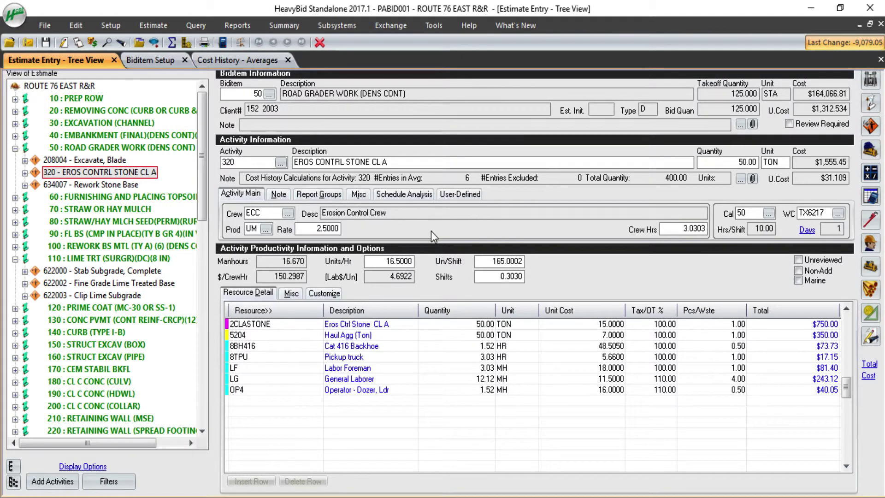